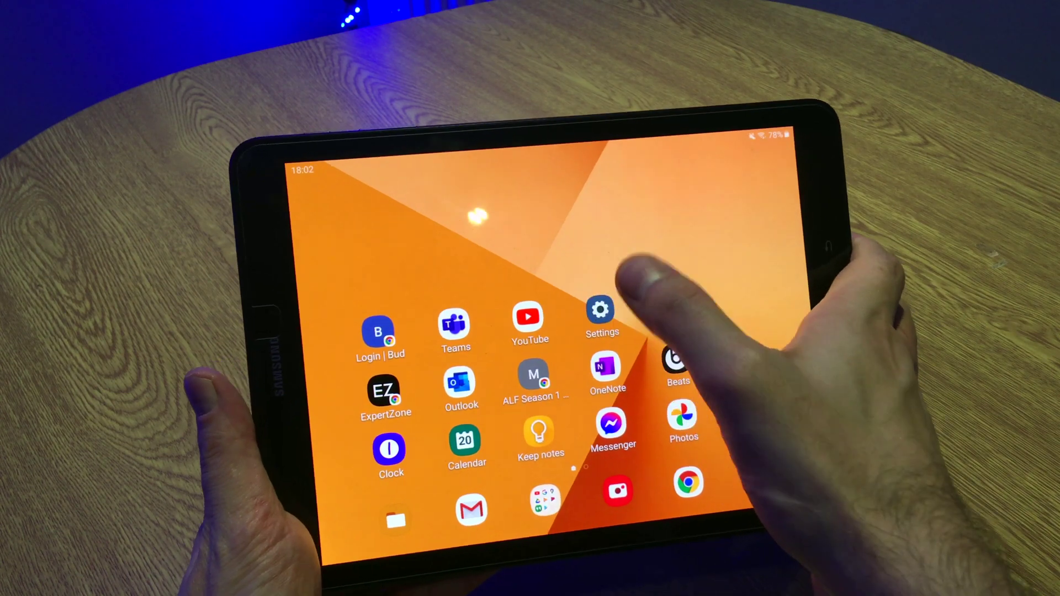
Open the tablet's Settings and enter the General management page.
click(609, 319)
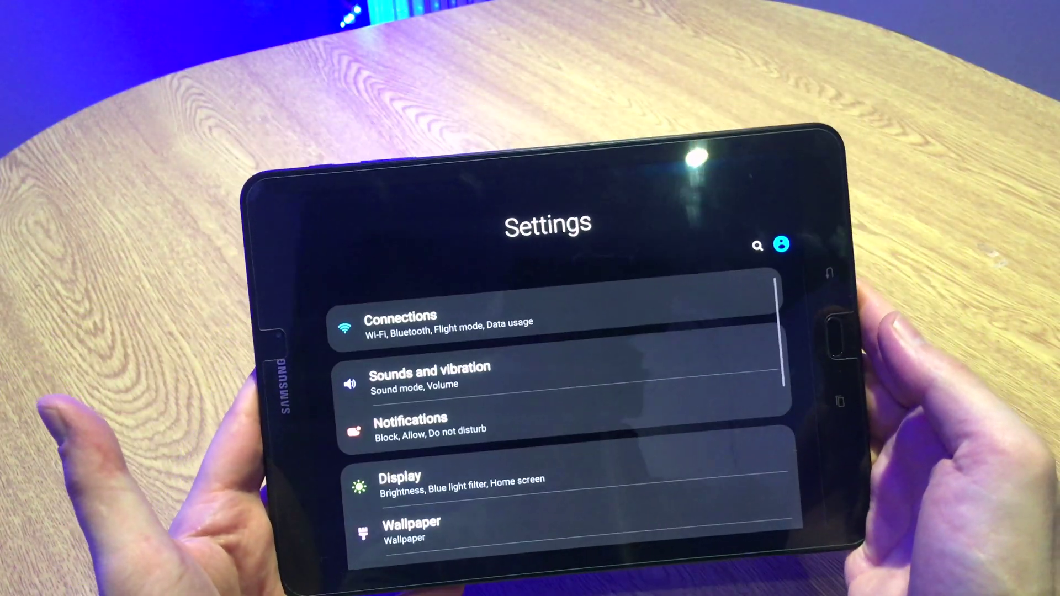
scroll(547, 398, down, 3)
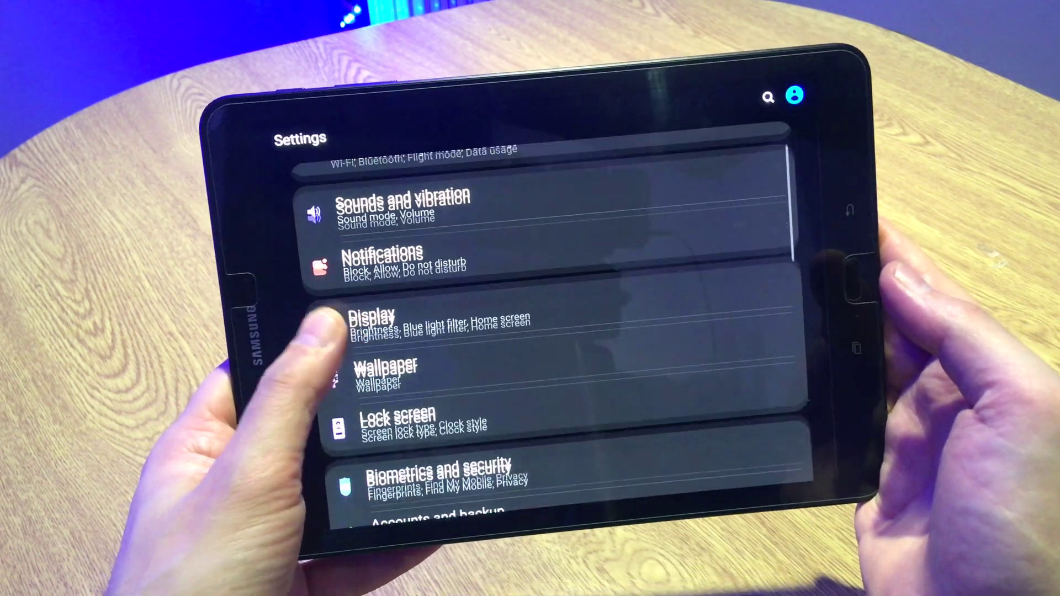
scroll(546, 348, down, 3)
scroll(547, 348, down, 3)
scroll(547, 348, down, 2)
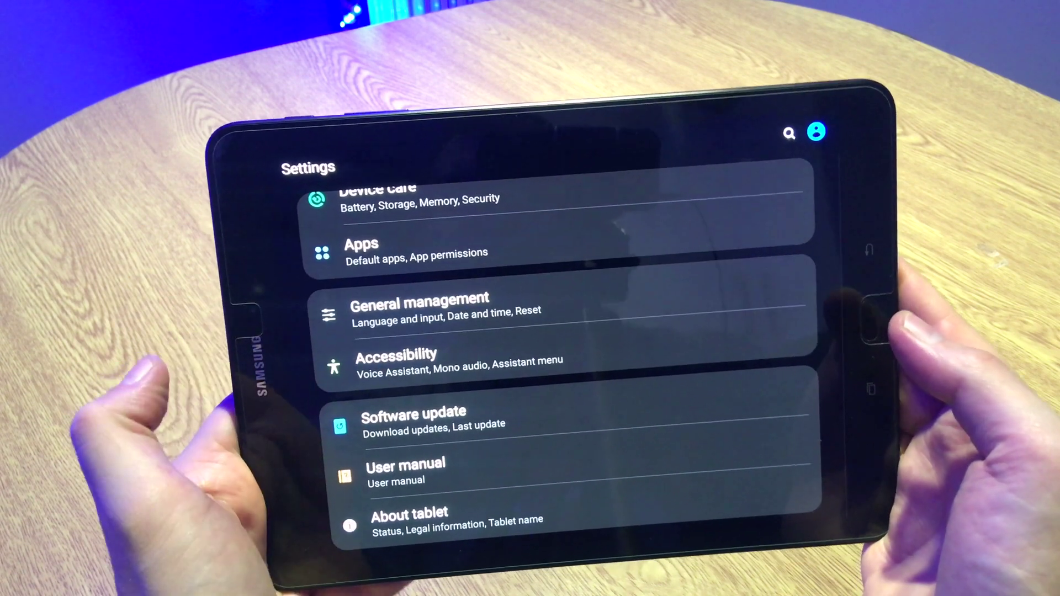
click(418, 297)
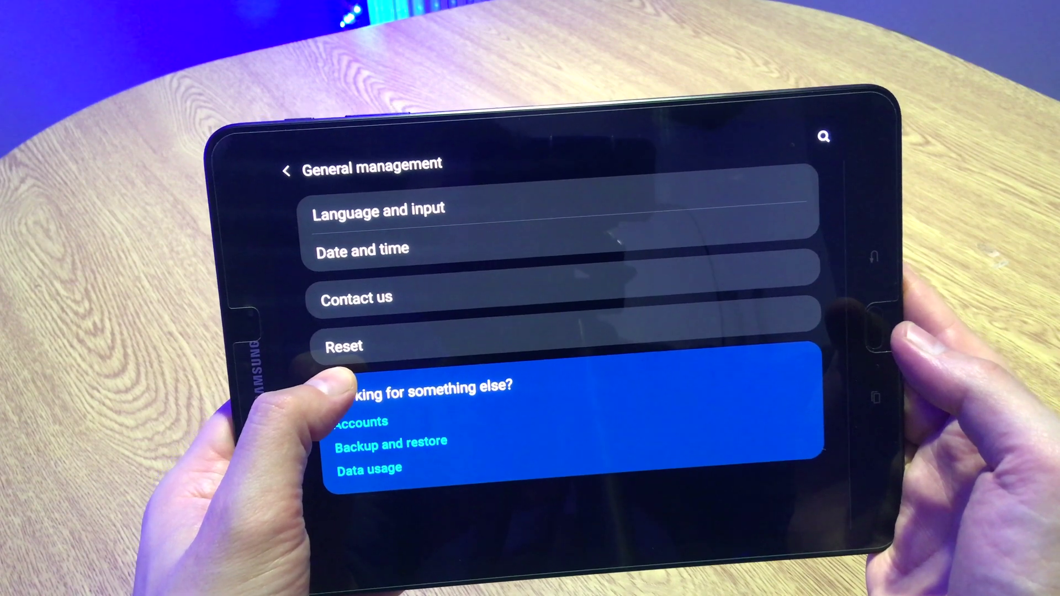
View the options on the Reset page of General management.
click(352, 356)
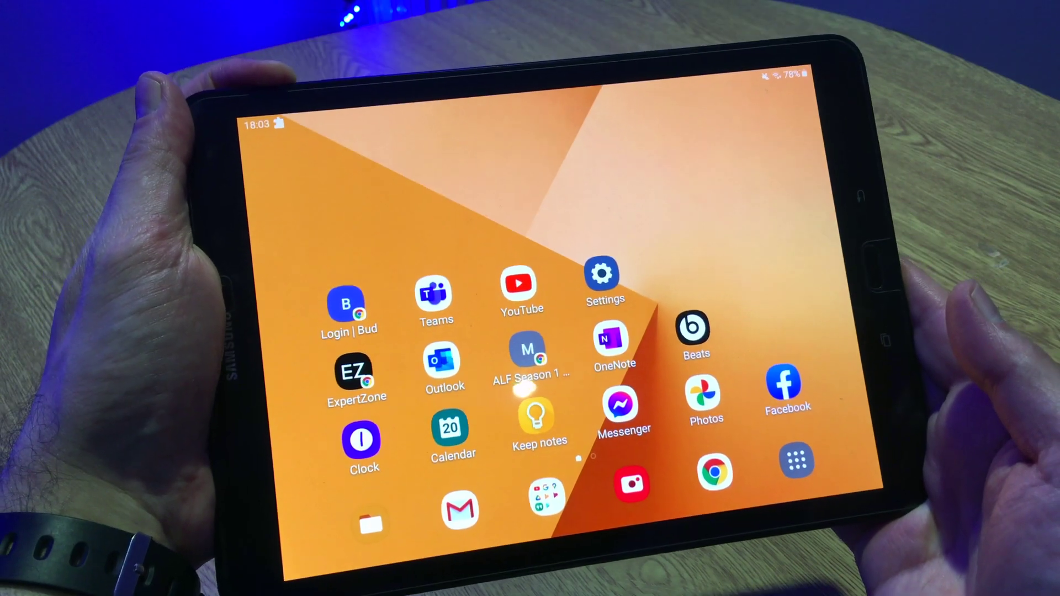
Power off the tablet from the power menu and confirm the shutdown.
key(XF86PowerOff)
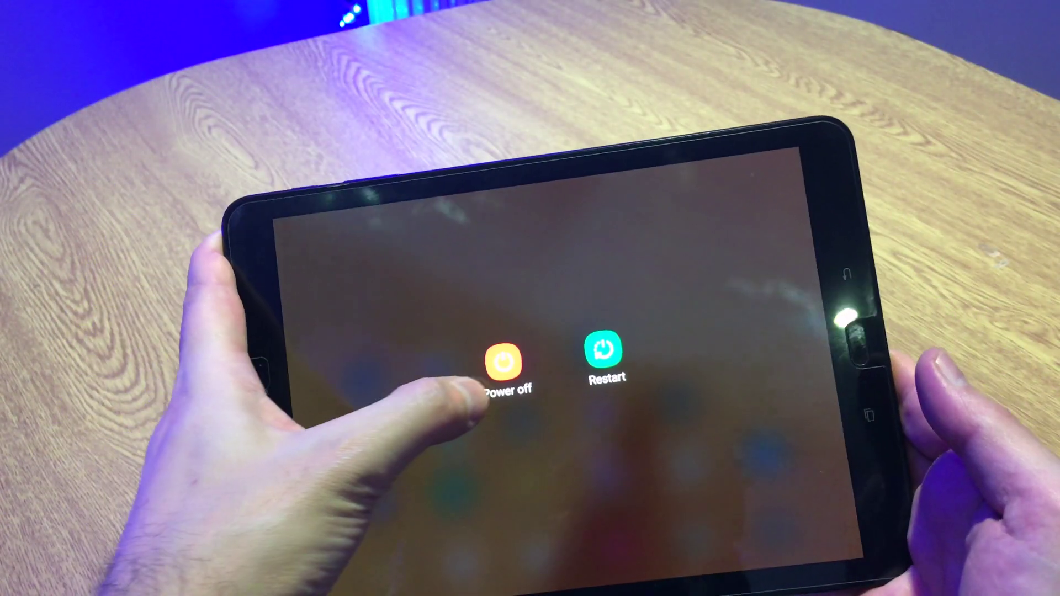
click(497, 365)
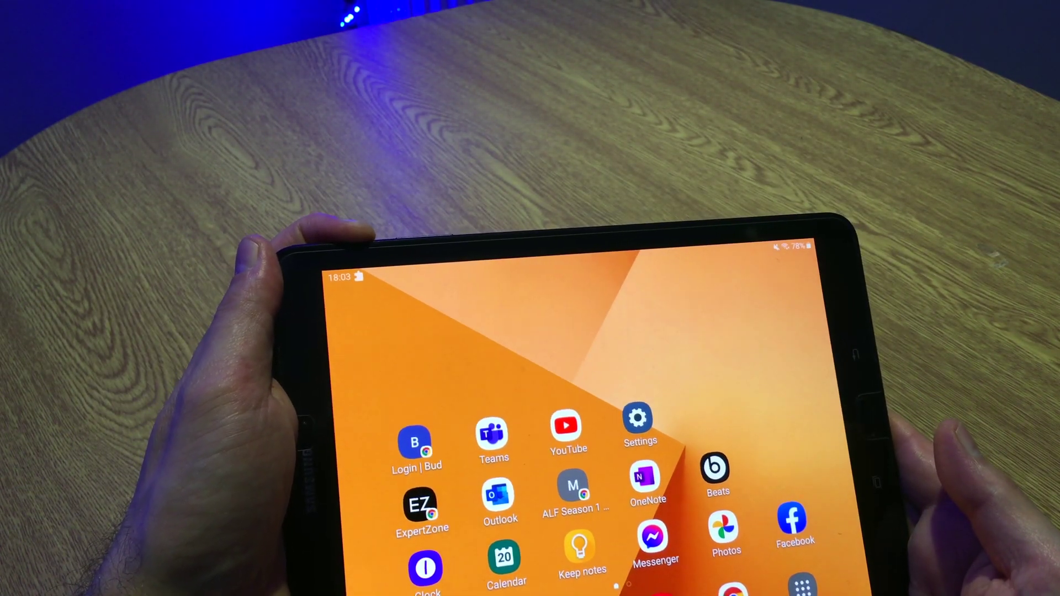
key(XF86PowerOff)
click(552, 420)
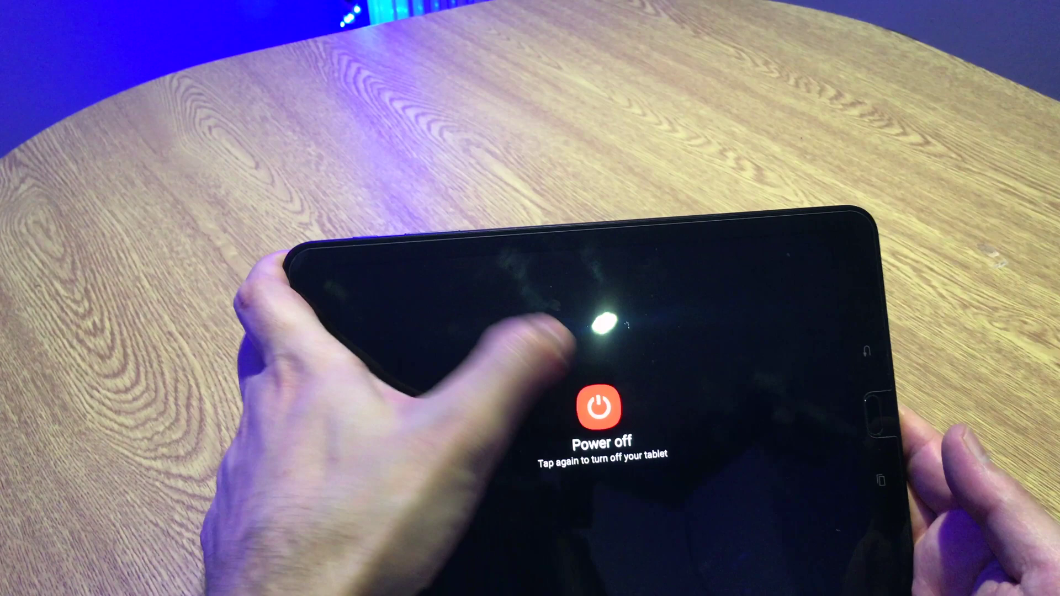
click(598, 406)
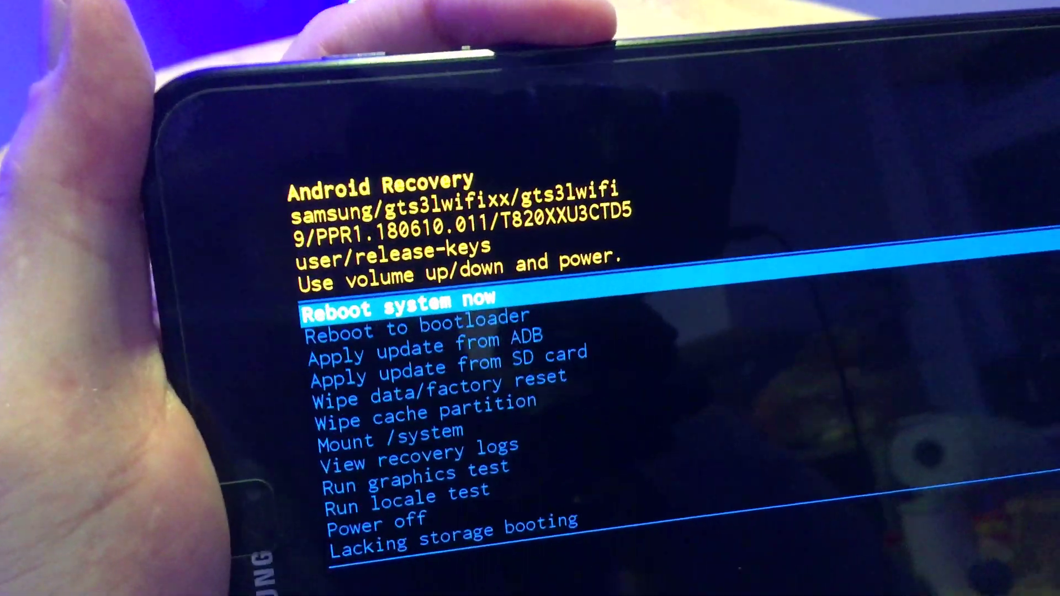
Move the Recovery highlight down to Wipe data/factory reset, then back up to Reboot system now.
key(Down)
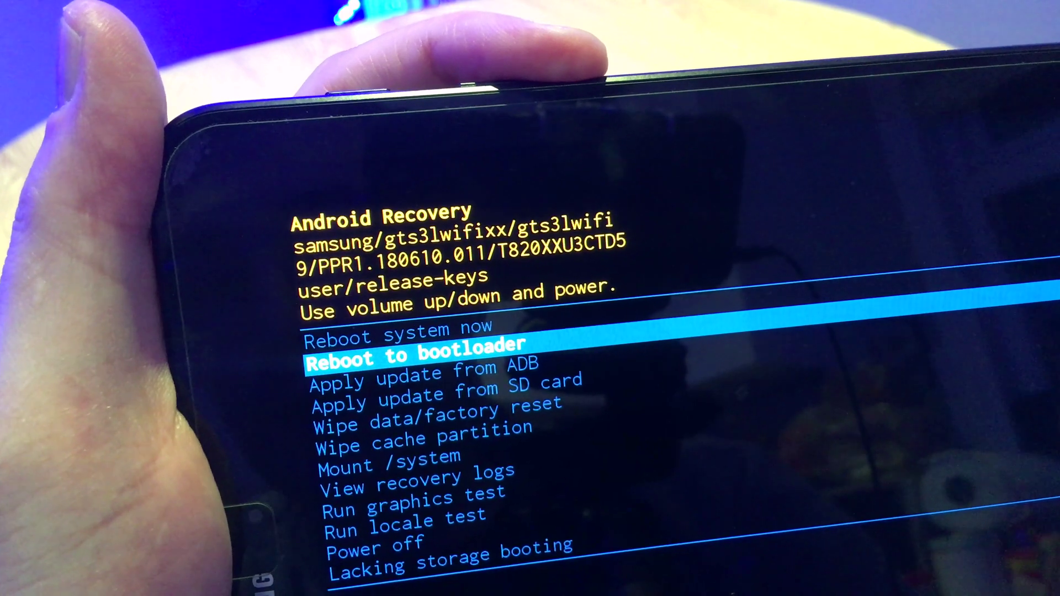
key(Down)
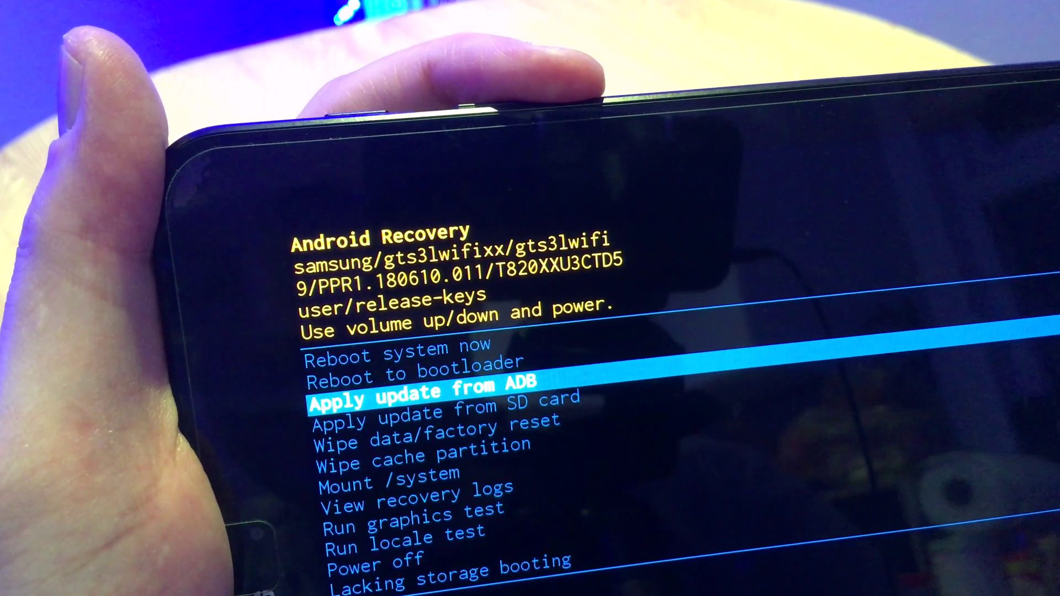
key(Down)
key(Down)
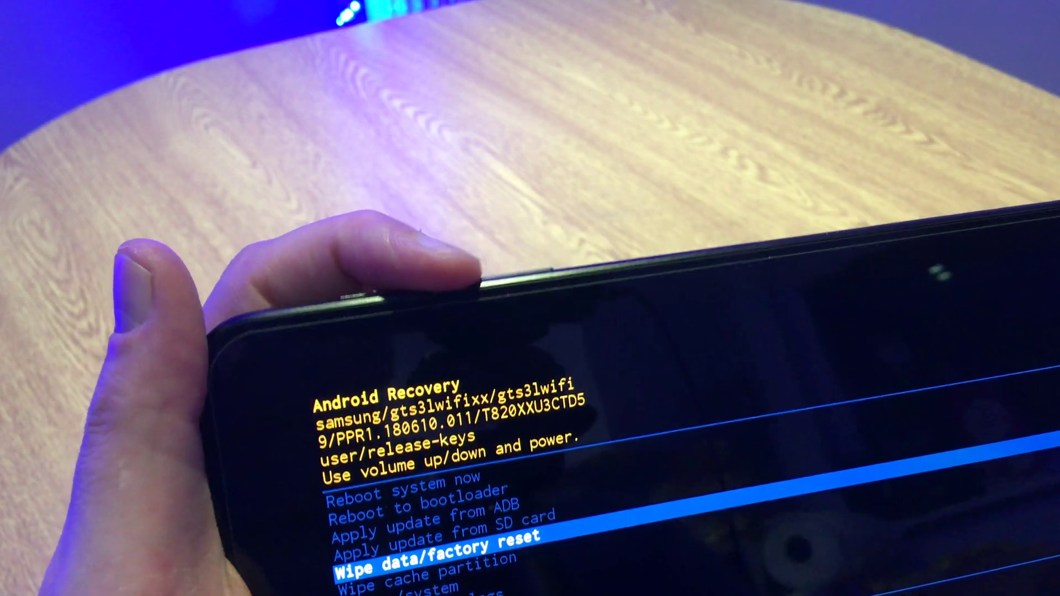
key(Up)
key(Up)
key(Up)
key(Up)
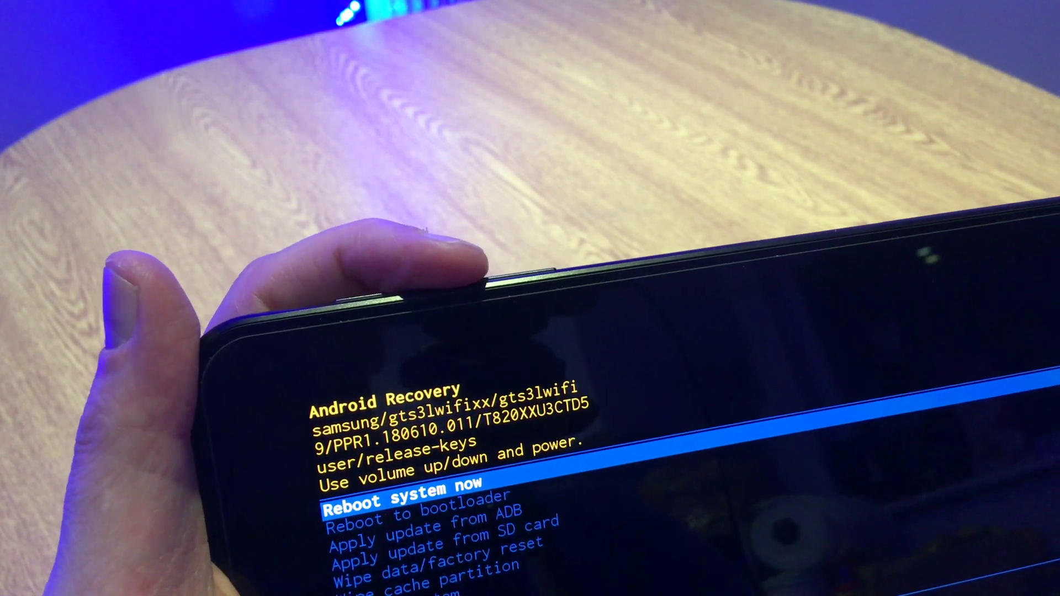